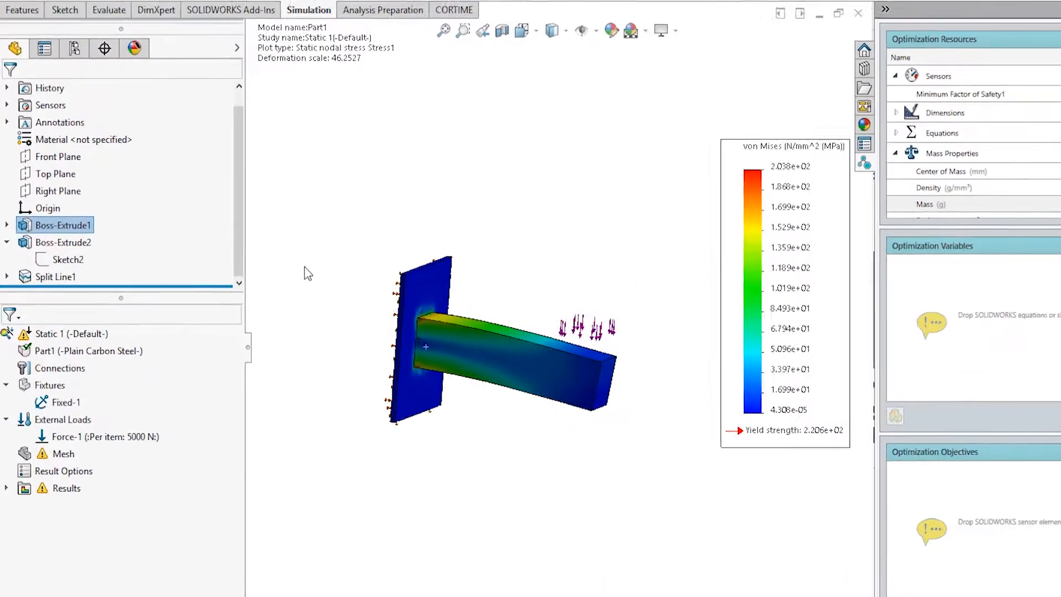
Open Sketch2 of Boss-Extrude2 for editing and add its D1 and D2 dimensions as optimization variables
{"action": "right_click", "coordinate": [96, 273]}
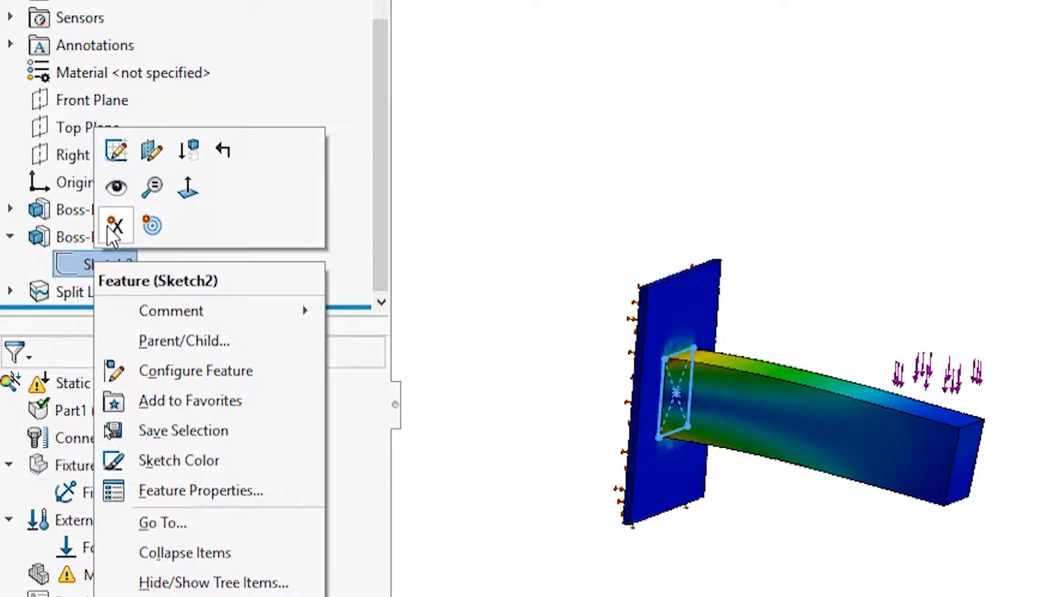
{"action": "left_click", "coordinate": [500, 215]}
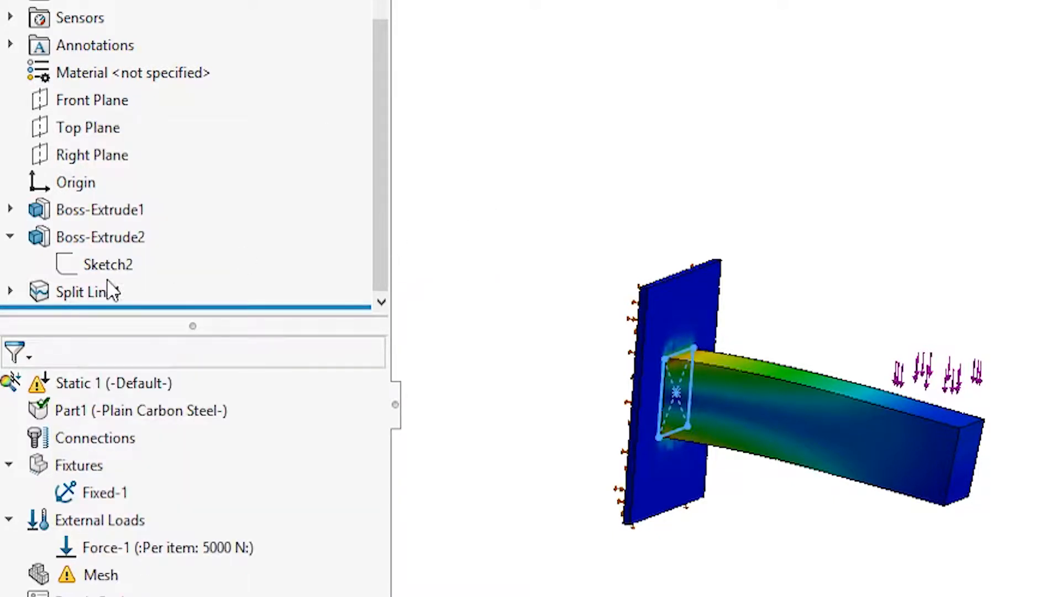
{"action": "right_click", "coordinate": [102, 272]}
{"action": "left_click", "coordinate": [122, 157]}
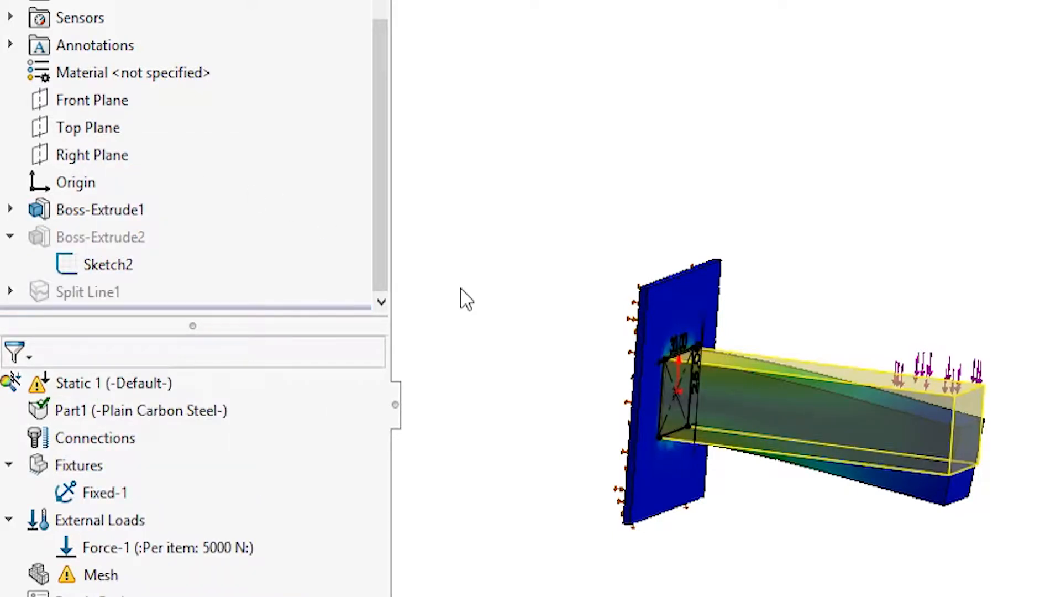
{"action": "left_click", "coordinate": [680, 343]}
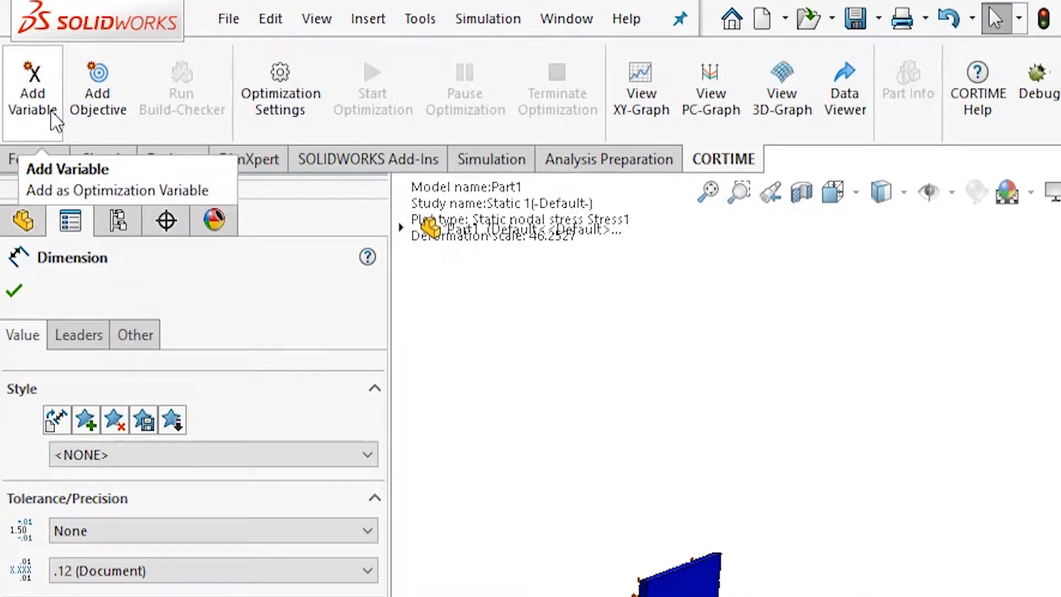
{"action": "left_click", "coordinate": [54, 113]}
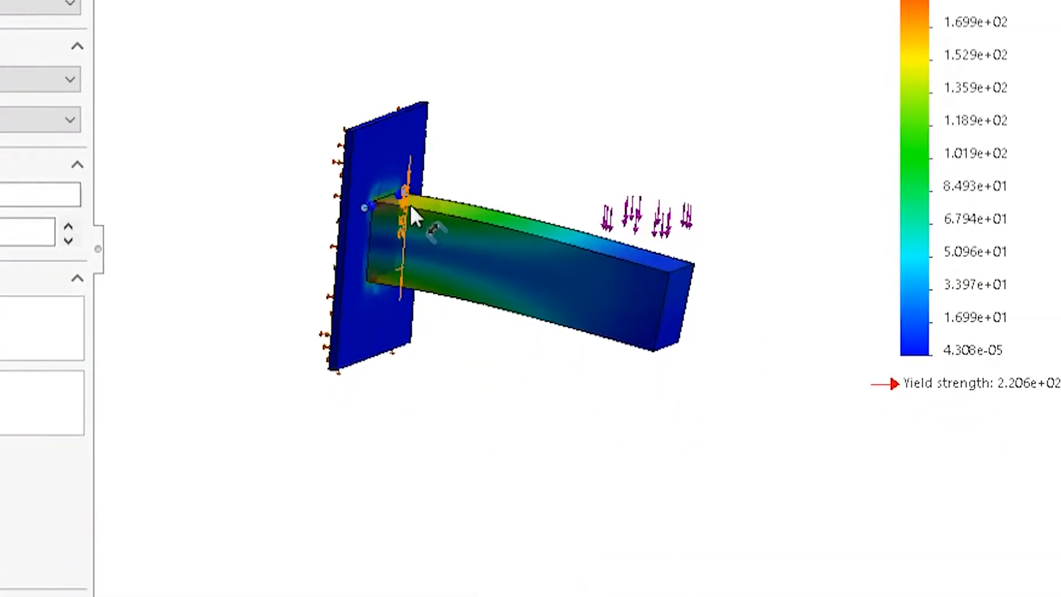
{"action": "right_click", "coordinate": [374, 162]}
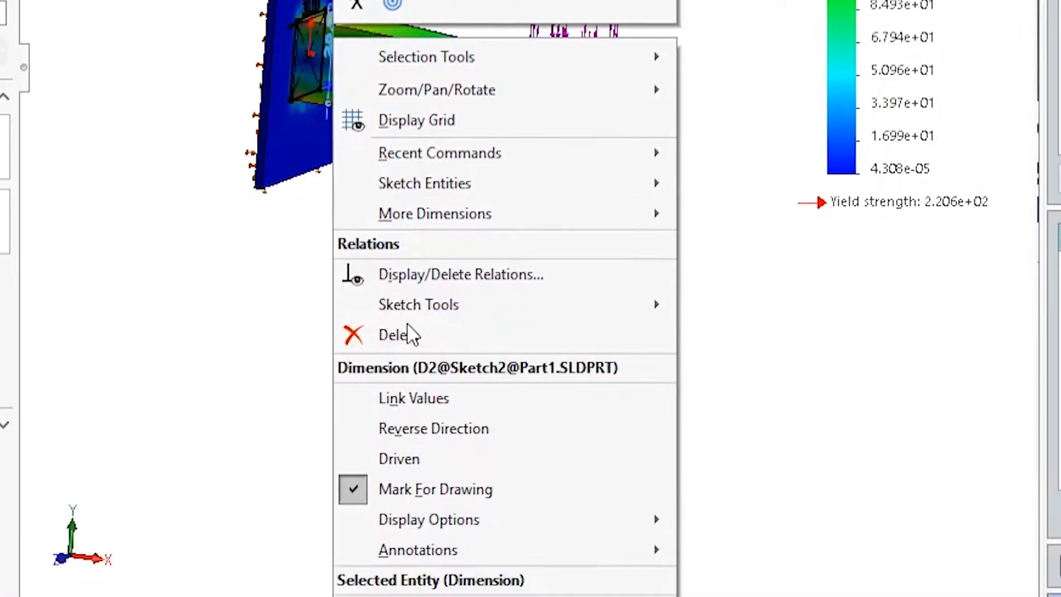
{"action": "mouse_move", "coordinate": [445, 575]}
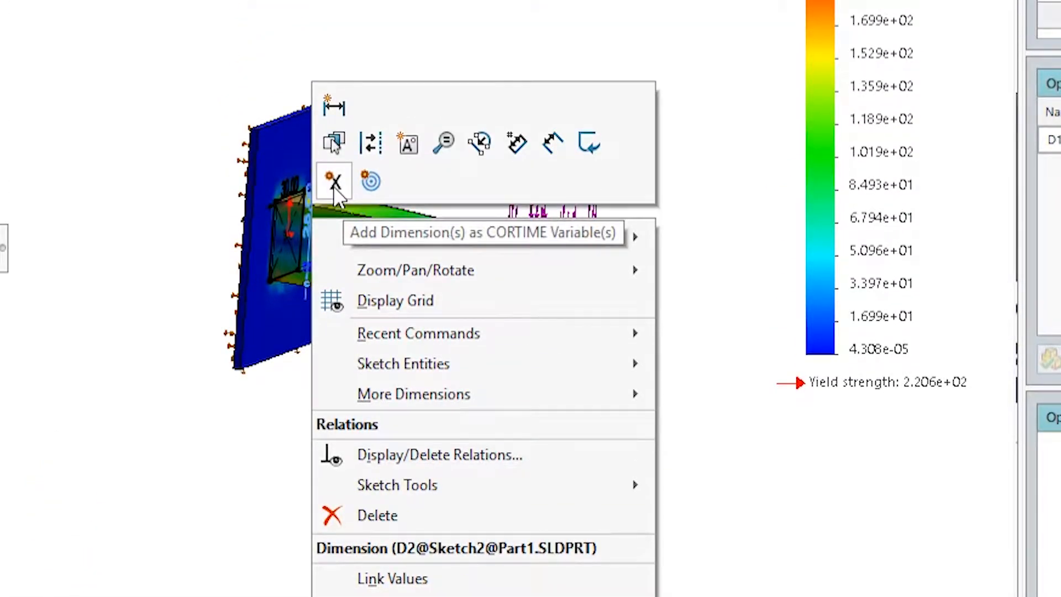
{"action": "left_click", "coordinate": [333, 186]}
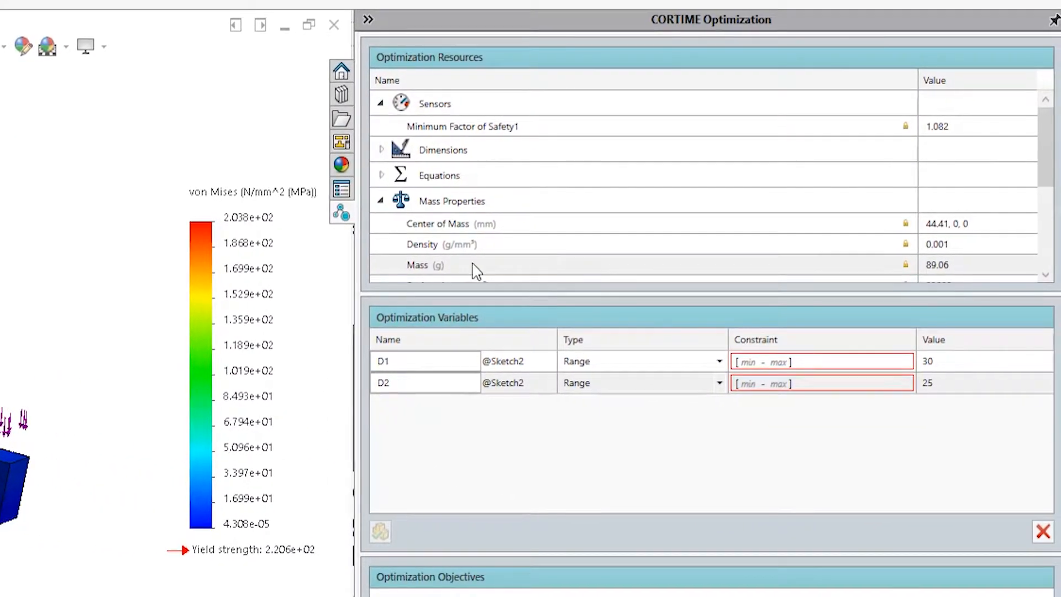
Constrain both optimization variables, D1 and D2 of Sketch2, to a range of 15 to 50 mm
{"action": "left_click", "coordinate": [435, 363]}
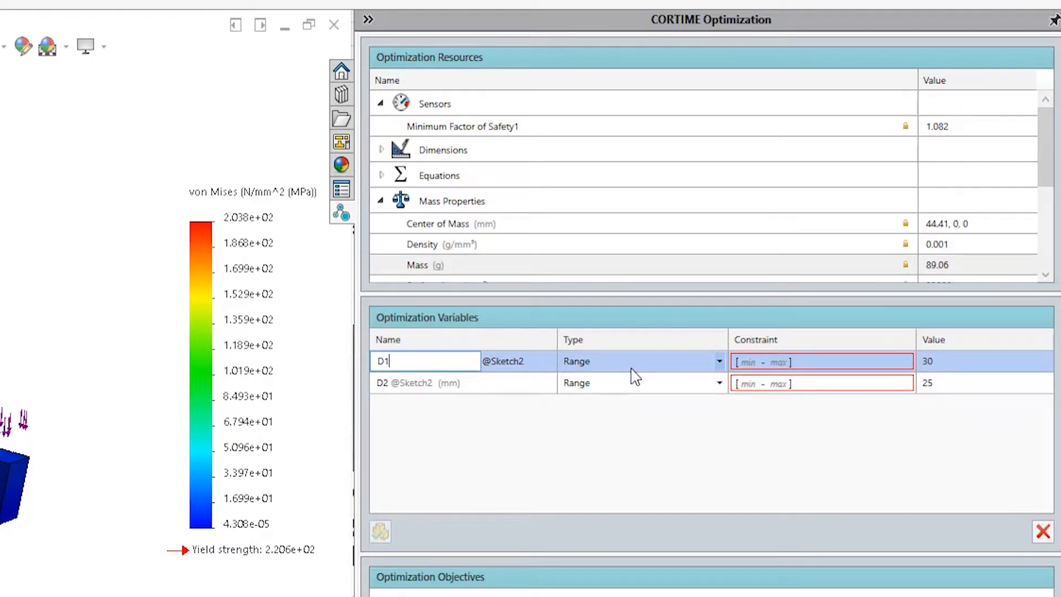
{"action": "left_click", "coordinate": [745, 364]}
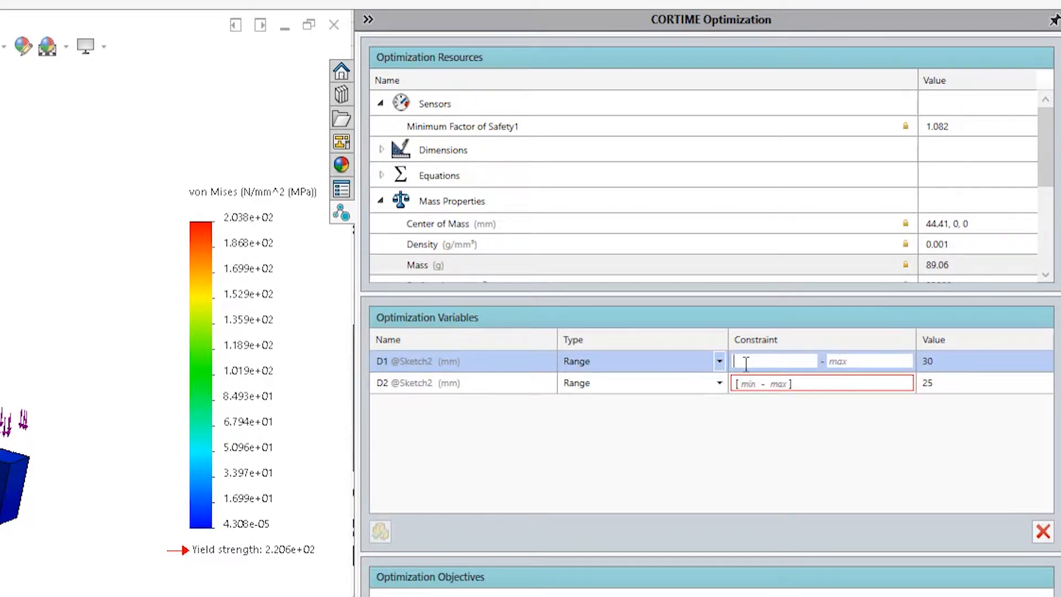
{"action": "type", "text": "15"}
{"action": "key", "text": "Tab"}
{"action": "type", "text": "50"}
{"action": "left_click", "coordinate": [743, 383]}
{"action": "type", "text": "15"}
{"action": "key", "text": "Tab"}
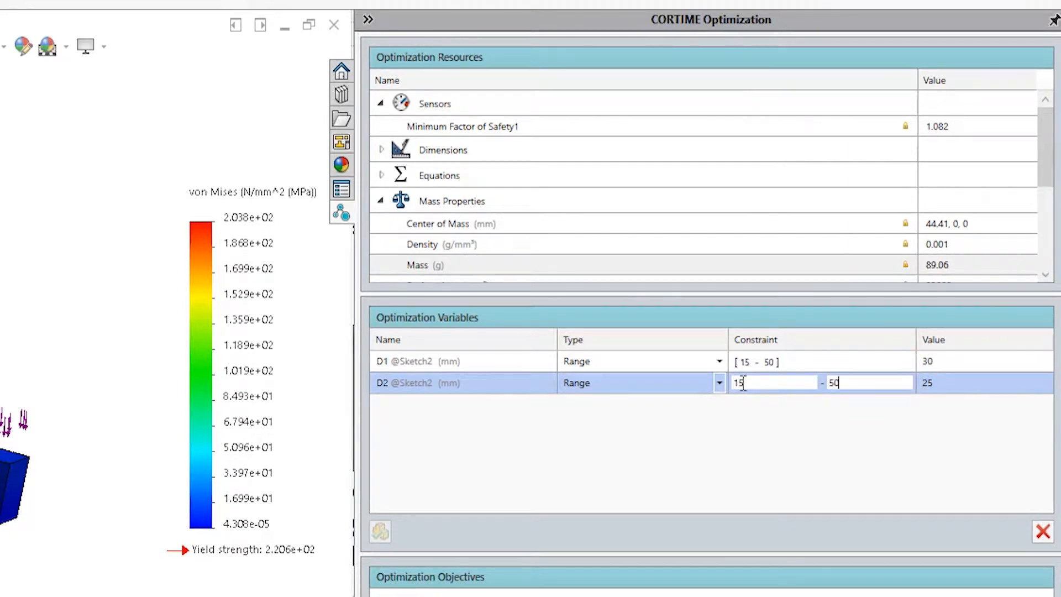
{"action": "type", "text": "50"}
{"action": "key", "text": "Tab"}
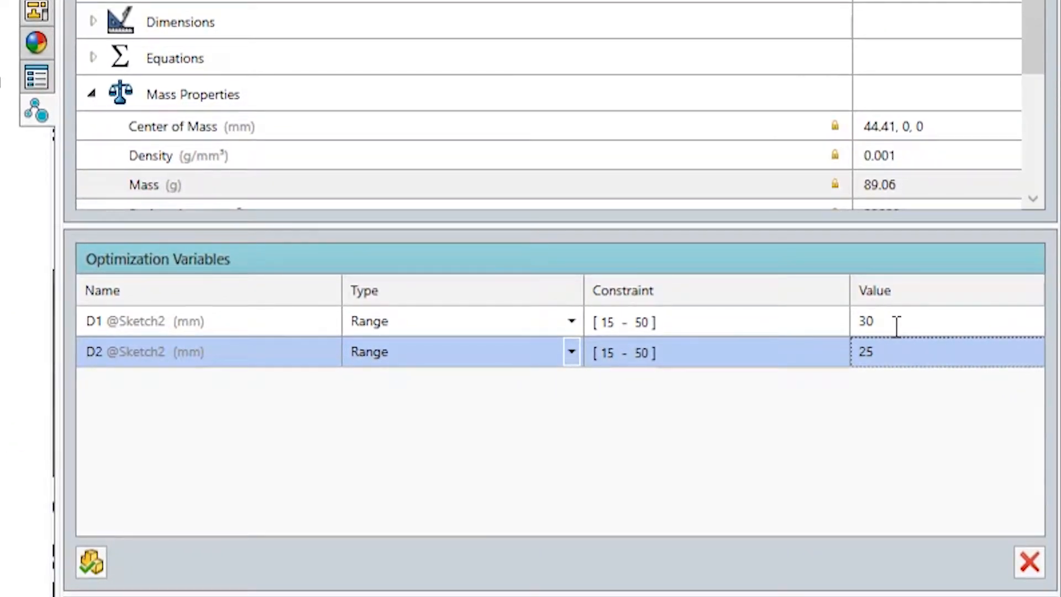
Set the current value of D1 to 25 mm and run the build check on the optimization variables
{"action": "left_click", "coordinate": [896, 326]}
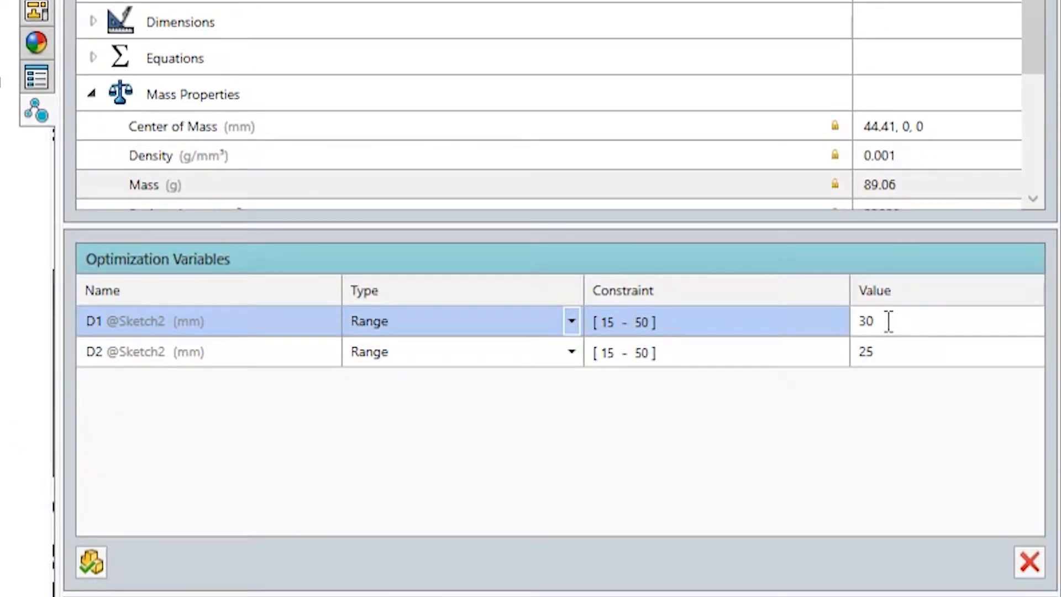
{"action": "key", "text": "BackSpace"}
{"action": "key", "text": "BackSpace"}
{"action": "type", "text": "25"}
{"action": "key", "text": "Return"}
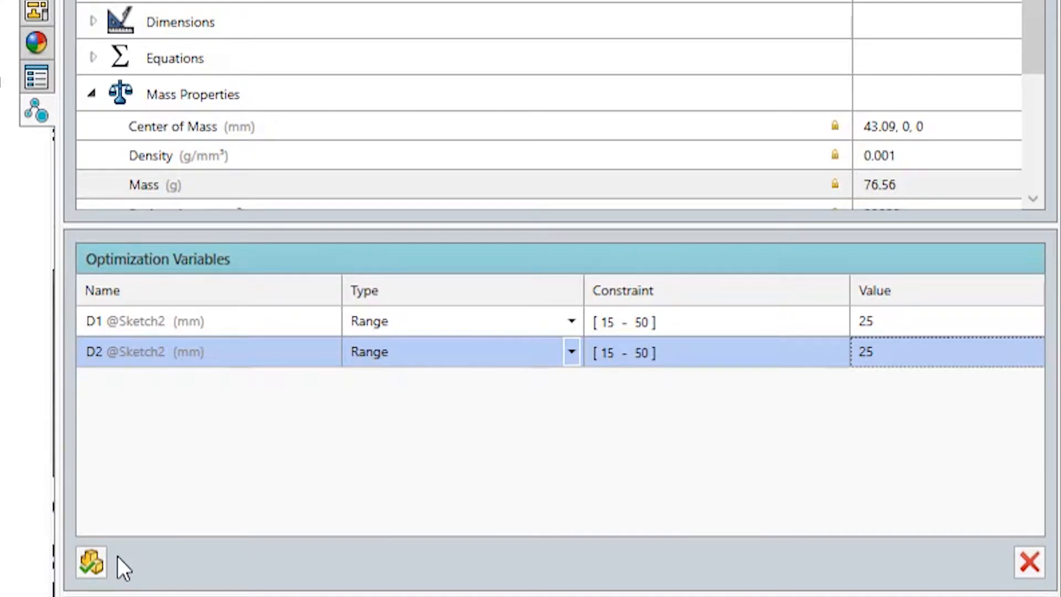
{"action": "left_click", "coordinate": [98, 564]}
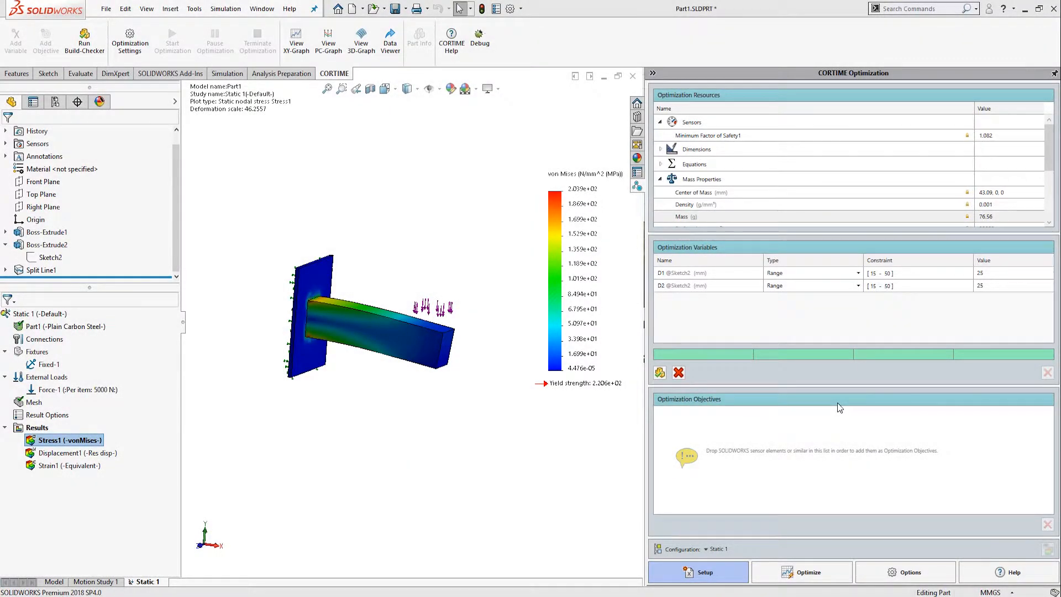
Add the Minimum Factor of Safety1 sensor and the Mass property as optimization objectives
{"action": "left_click_drag", "start_coordinate": [718, 136], "coordinate": [779, 362]}
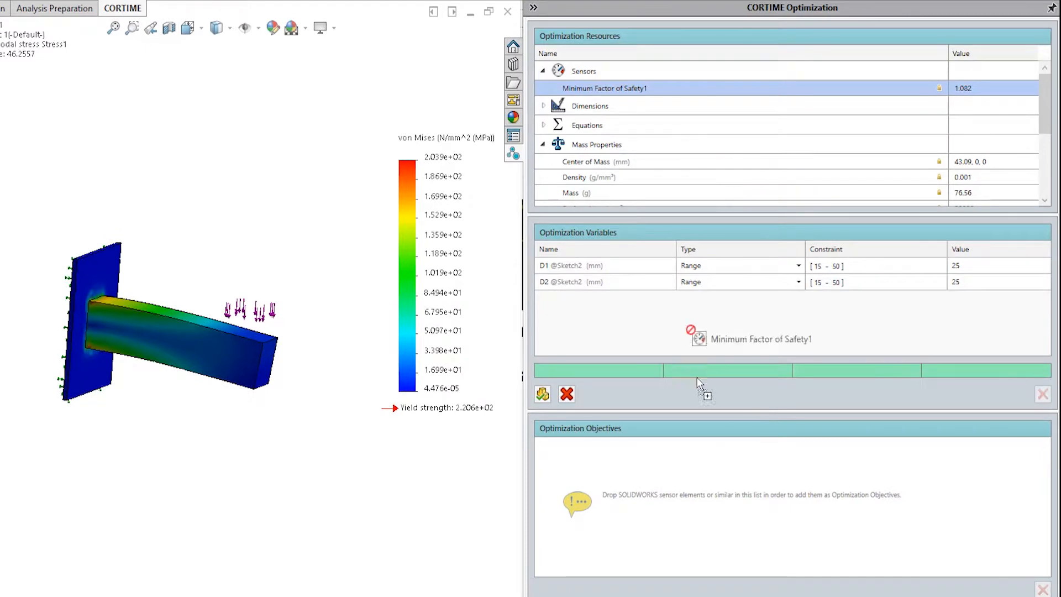
{"action": "left_click_drag", "start_coordinate": [698, 381], "coordinate": [614, 465]}
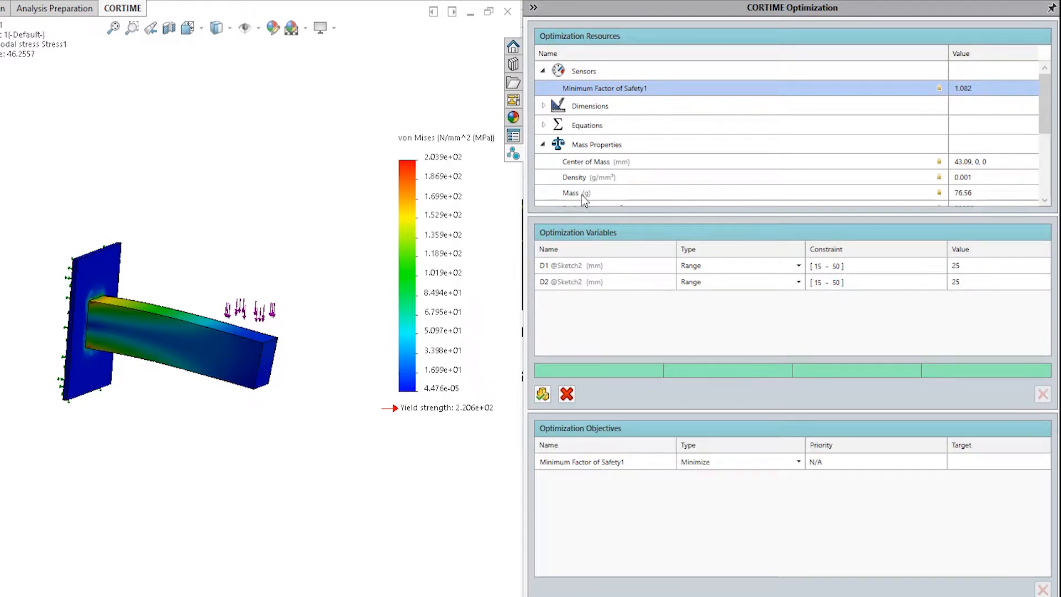
{"action": "left_click_drag", "start_coordinate": [584, 193], "coordinate": [635, 512]}
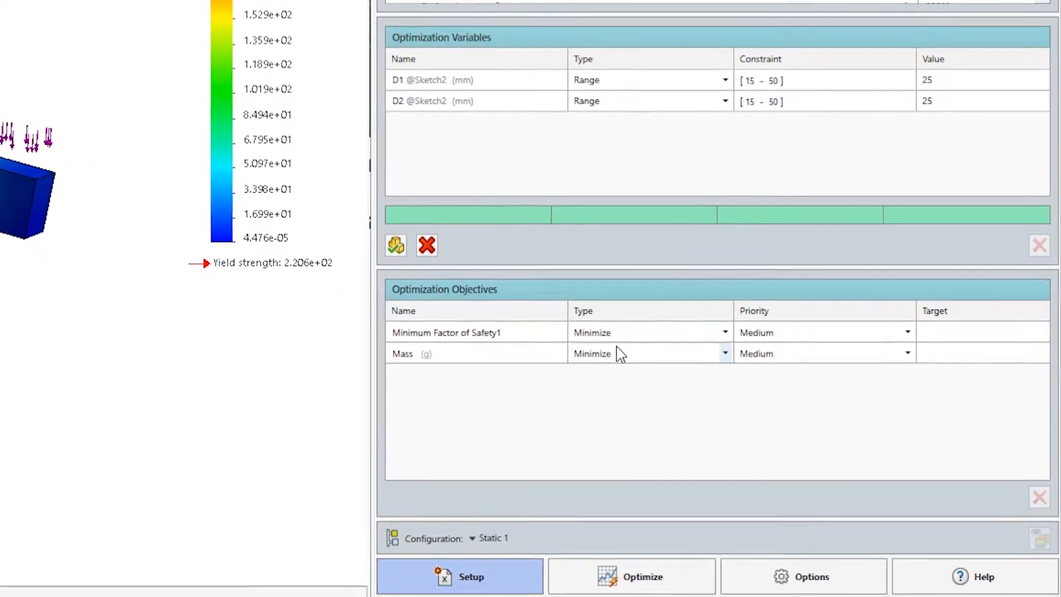
Set the Minimum Factor of Safety1 objective to Keep Above with target 2, and give the Mass objective Low priority
{"action": "left_click", "coordinate": [627, 333]}
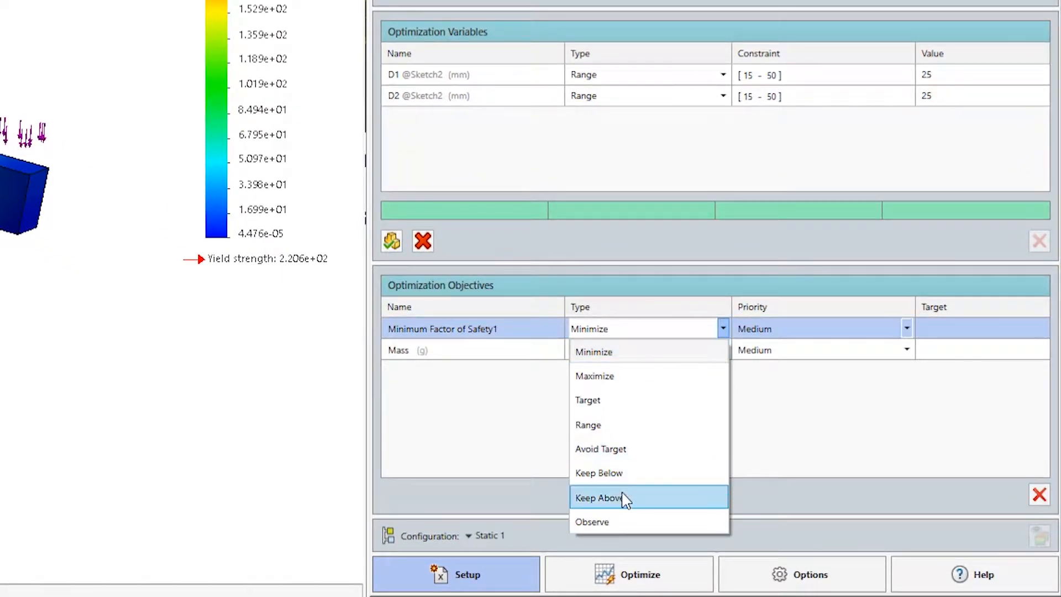
{"action": "left_click", "coordinate": [834, 354]}
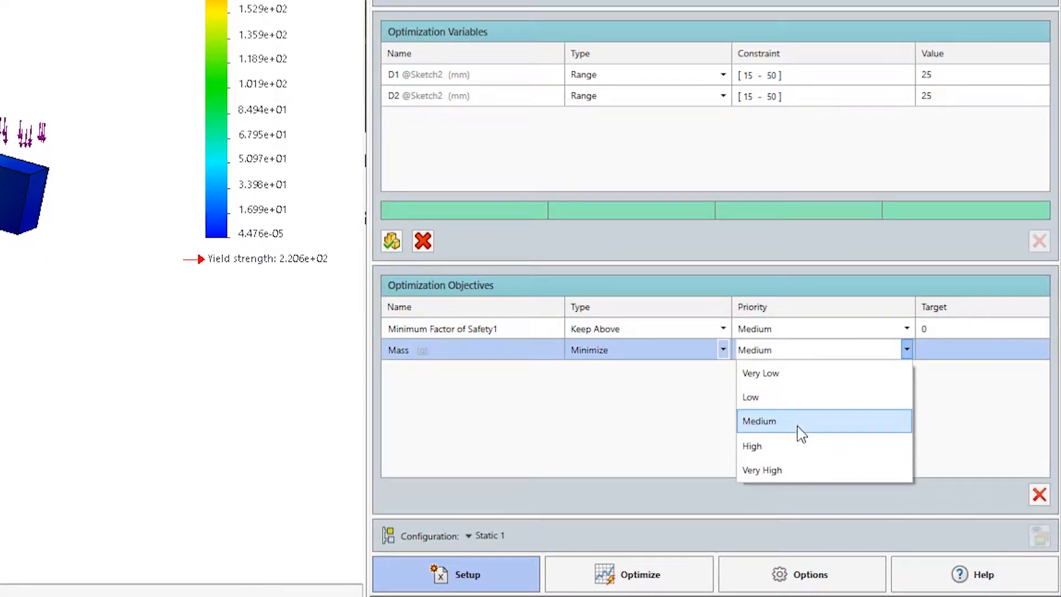
{"action": "left_click", "coordinate": [950, 331]}
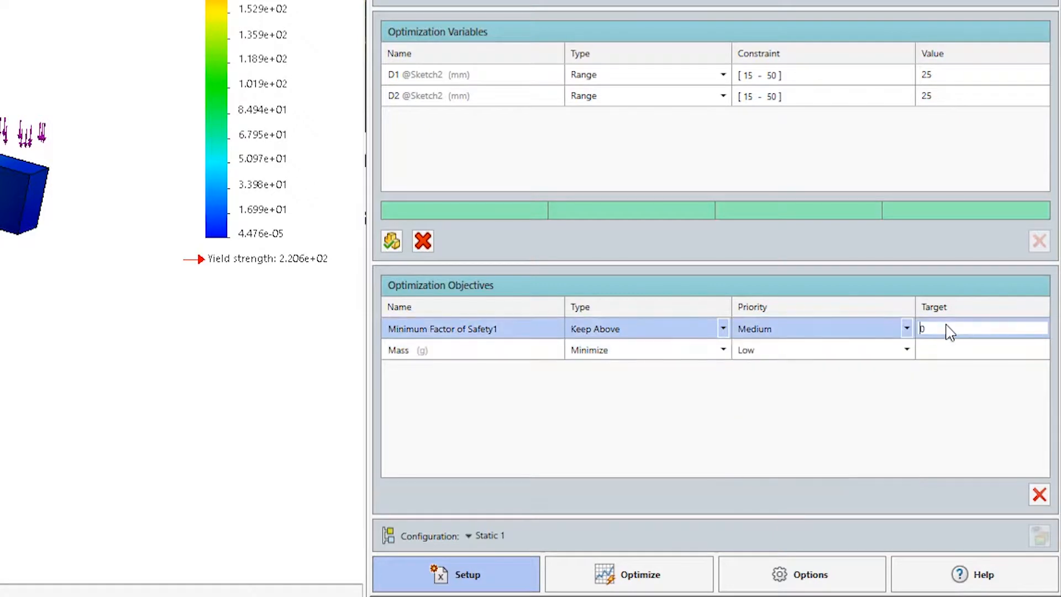
{"action": "type", "text": "2"}
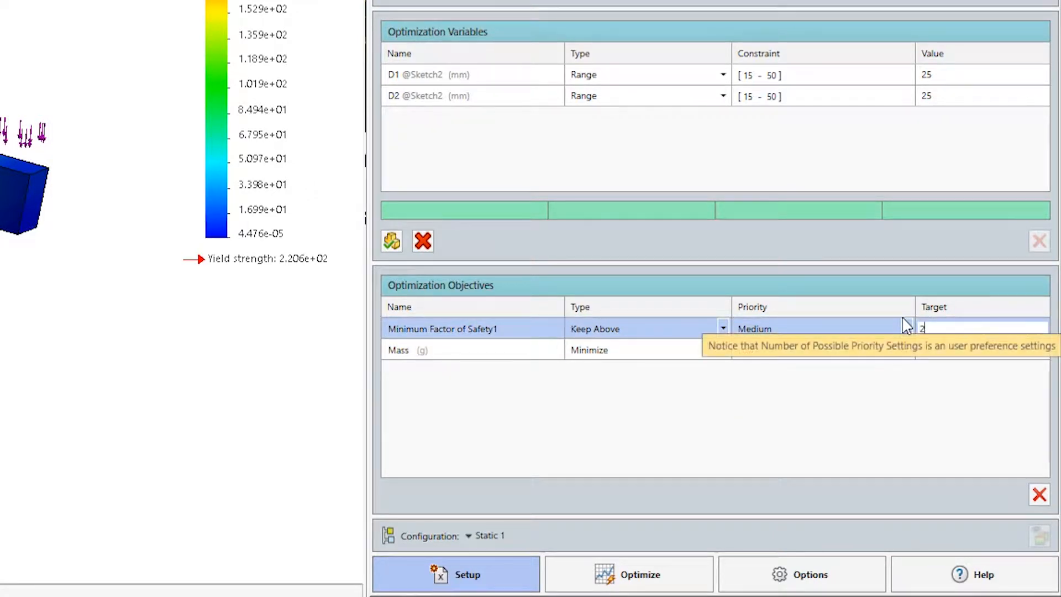
{"action": "key", "text": "Return"}
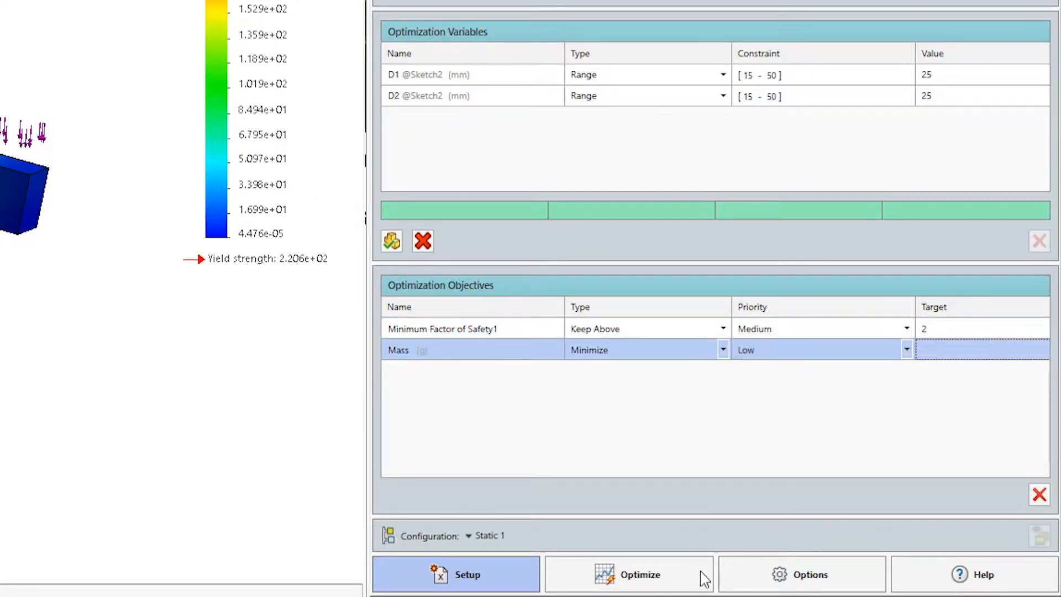
Switch to the optimization run view and assign Mass to a different Y-axis in the graph
{"action": "left_click", "coordinate": [641, 574]}
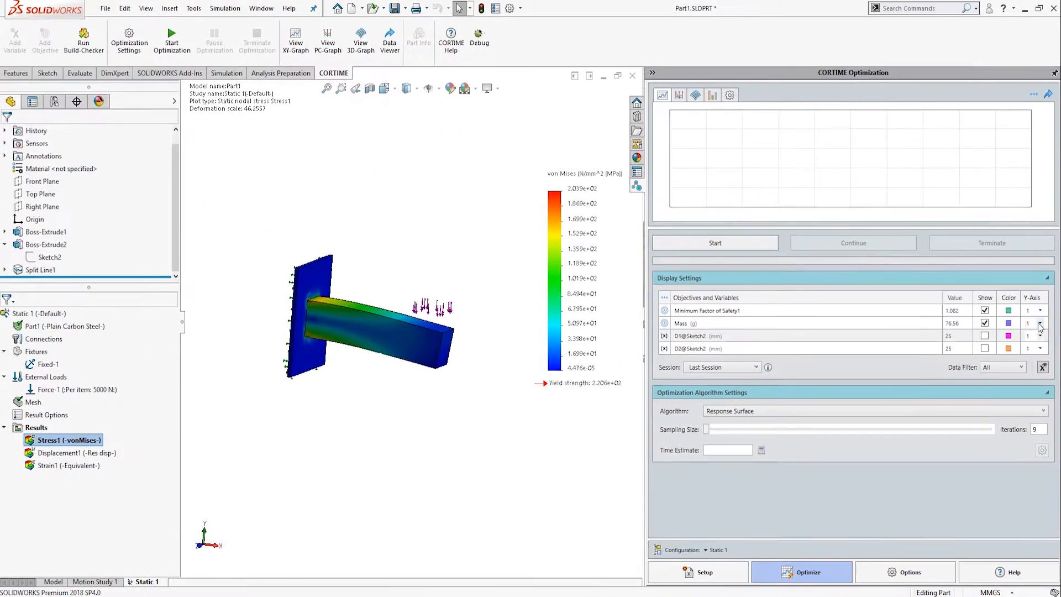
{"action": "left_click", "coordinate": [1036, 284]}
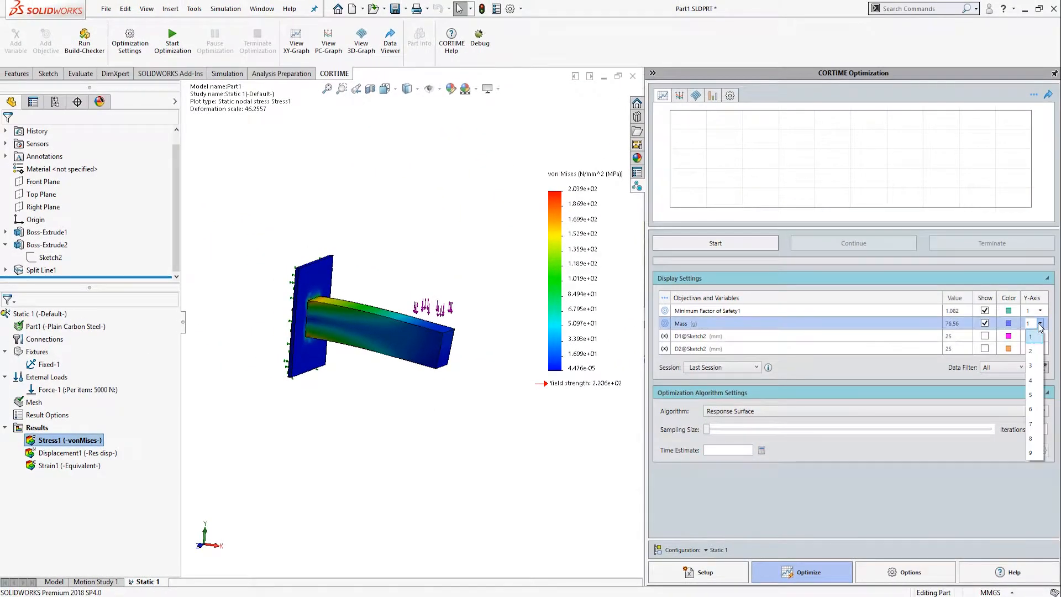
{"action": "left_click", "coordinate": [1032, 313]}
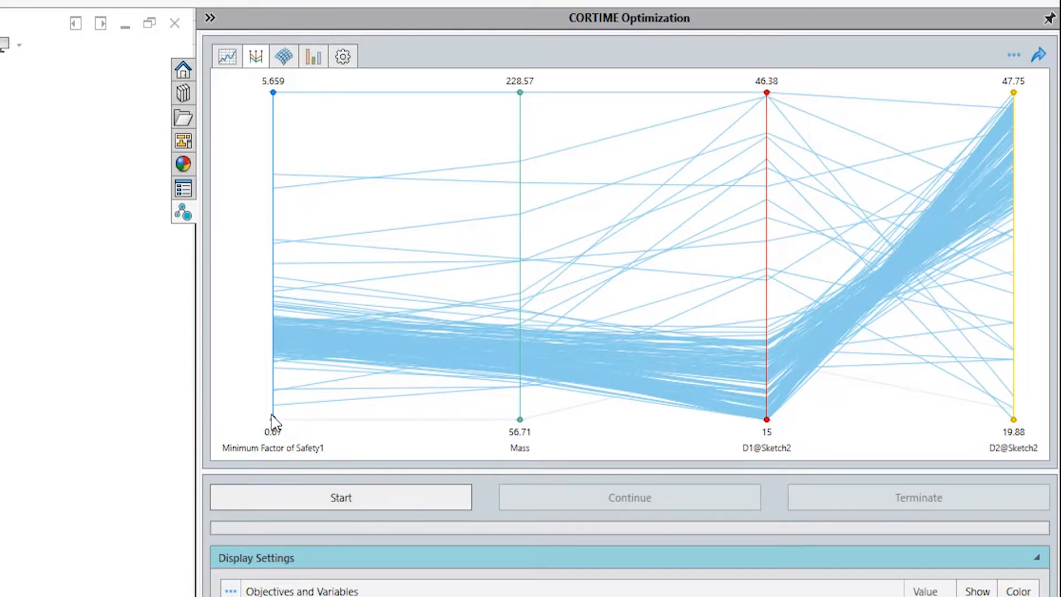
Filter out designs with a low factor of safety in the parallel coordinates graph and restore the lightest remaining iteration
{"action": "left_click_drag", "start_coordinate": [274, 420], "coordinate": [275, 335]}
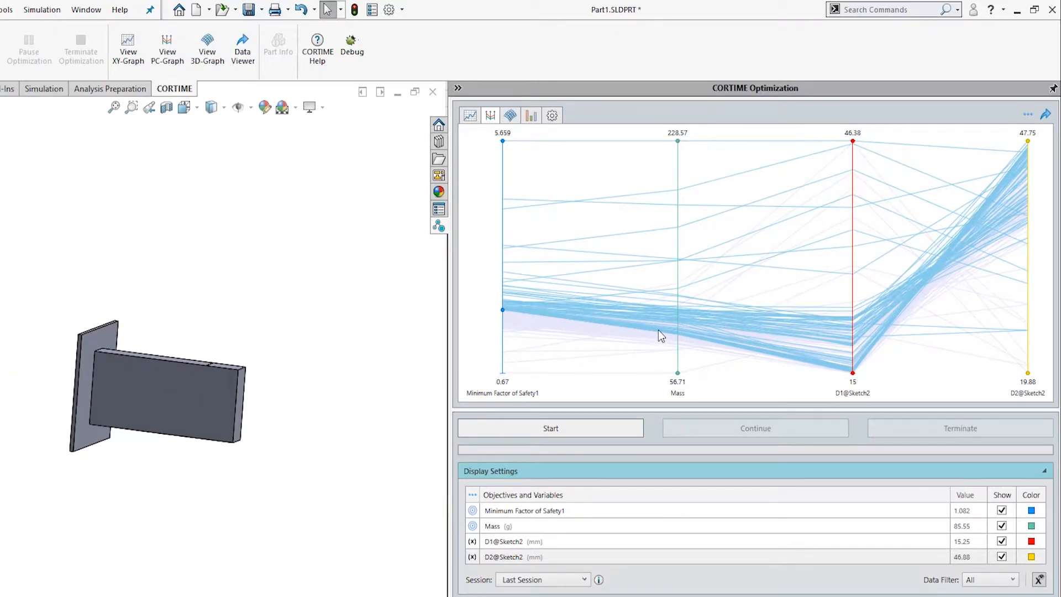
{"action": "mouse_move", "coordinate": [658, 318]}
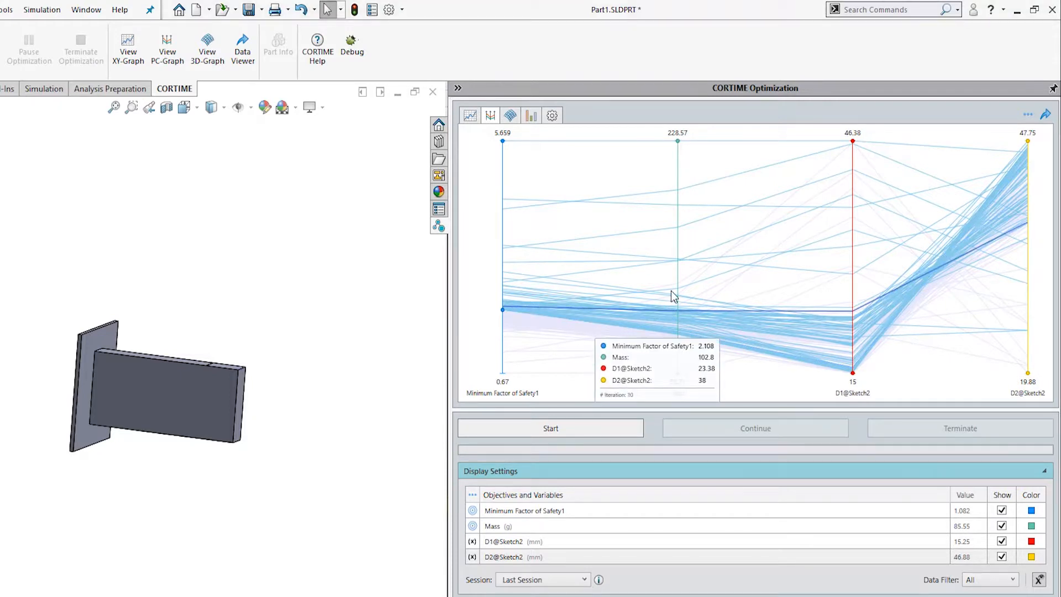
{"action": "right_click", "coordinate": [731, 346]}
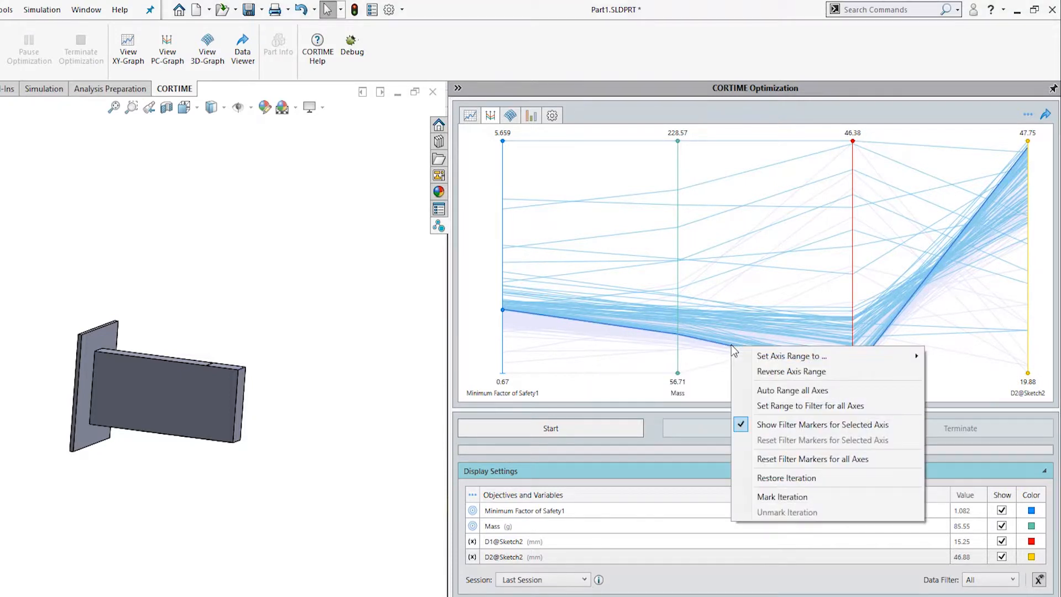
{"action": "left_click", "coordinate": [765, 479]}
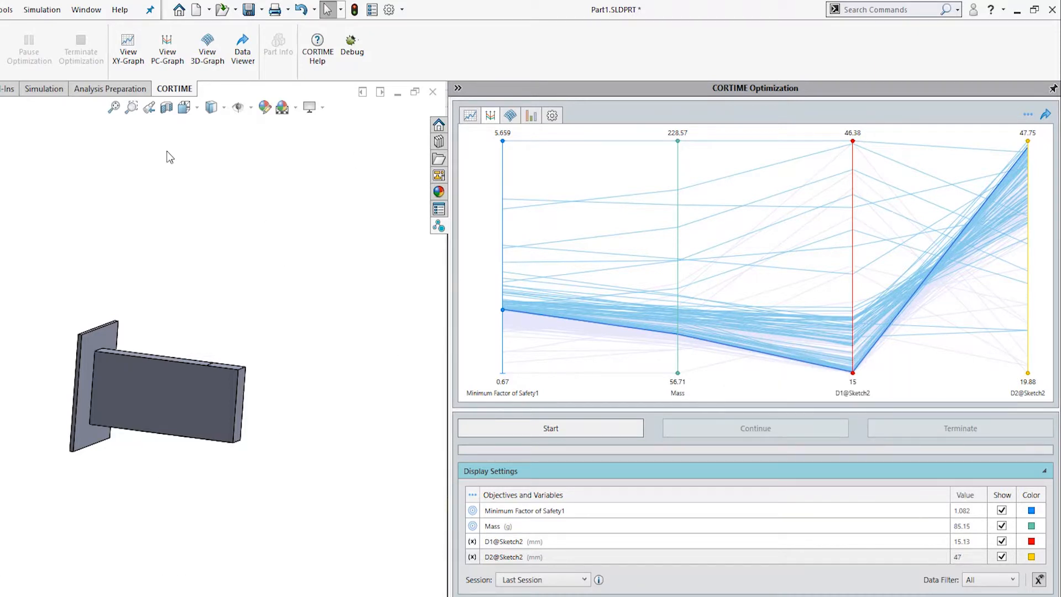
Restore iteration 52 and after it iteration 17 from the parallel coordinates graph to update the beam
{"action": "right_click", "coordinate": [642, 302]}
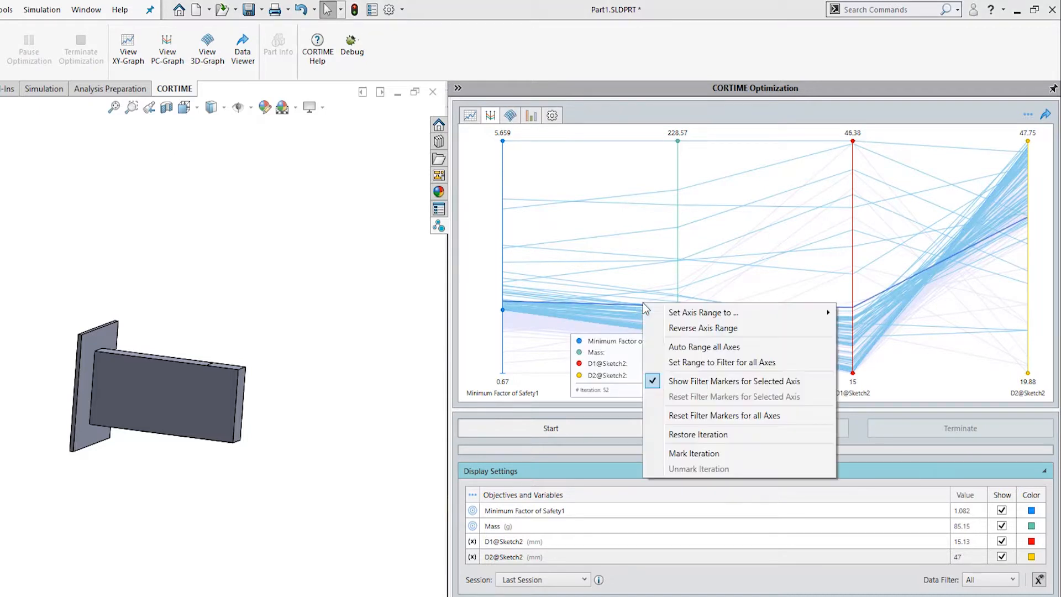
{"action": "left_click", "coordinate": [694, 435]}
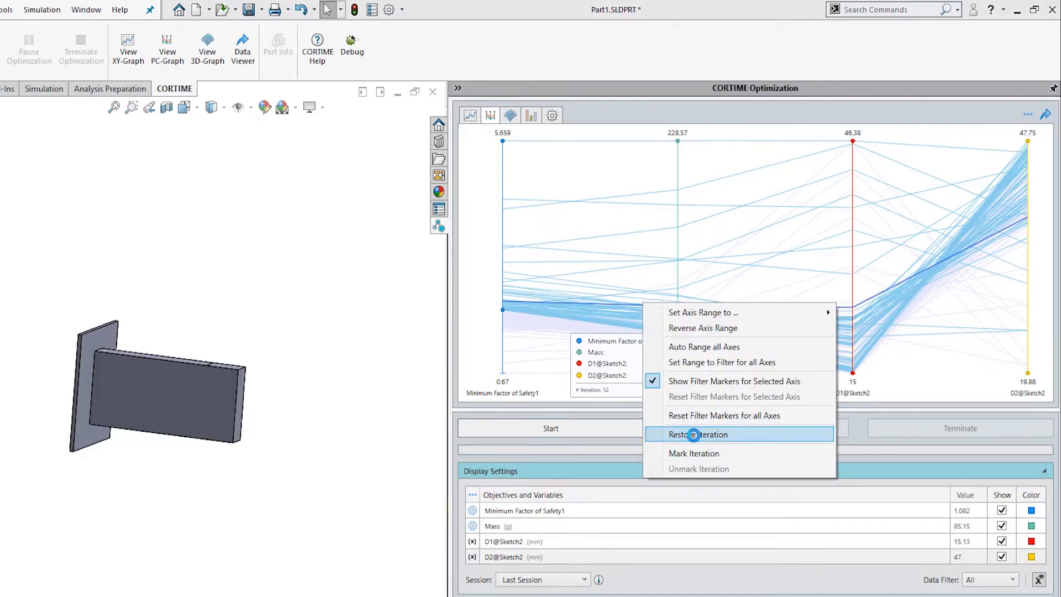
{"action": "right_click", "coordinate": [695, 254]}
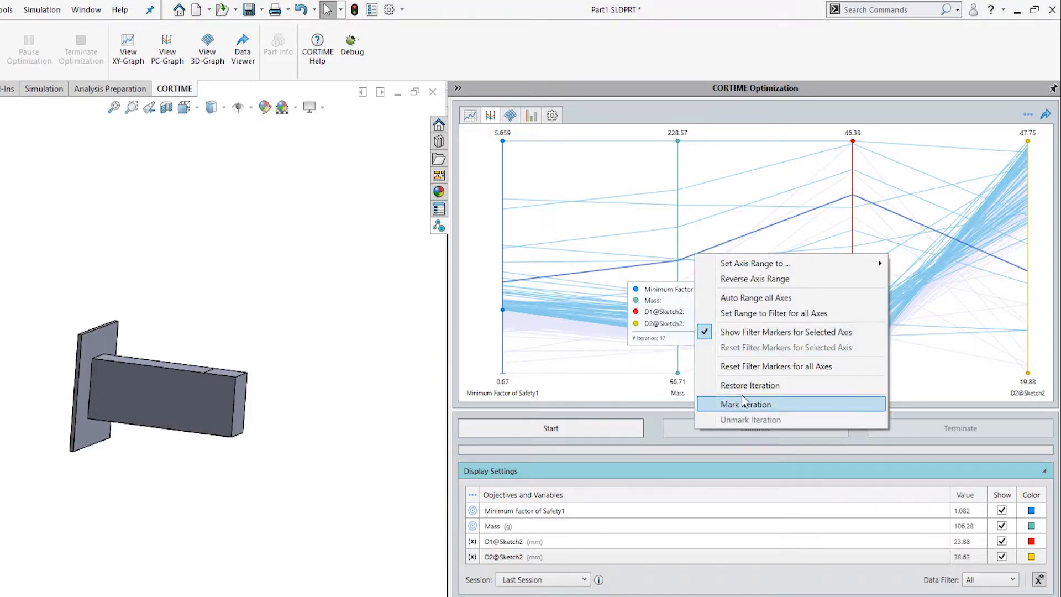
{"action": "left_click", "coordinate": [746, 390]}
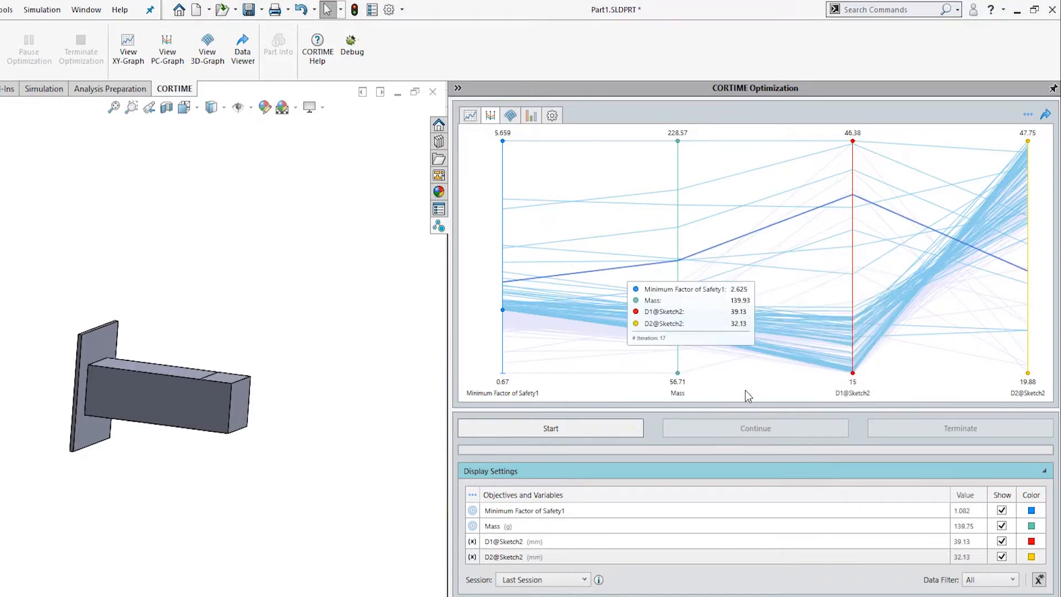
Create a 2D scatter plot with Minimum Factor of Safety1 on X and Mass on Y, and inspect a design in the dense low-mass cluster
{"action": "left_click", "coordinate": [512, 120]}
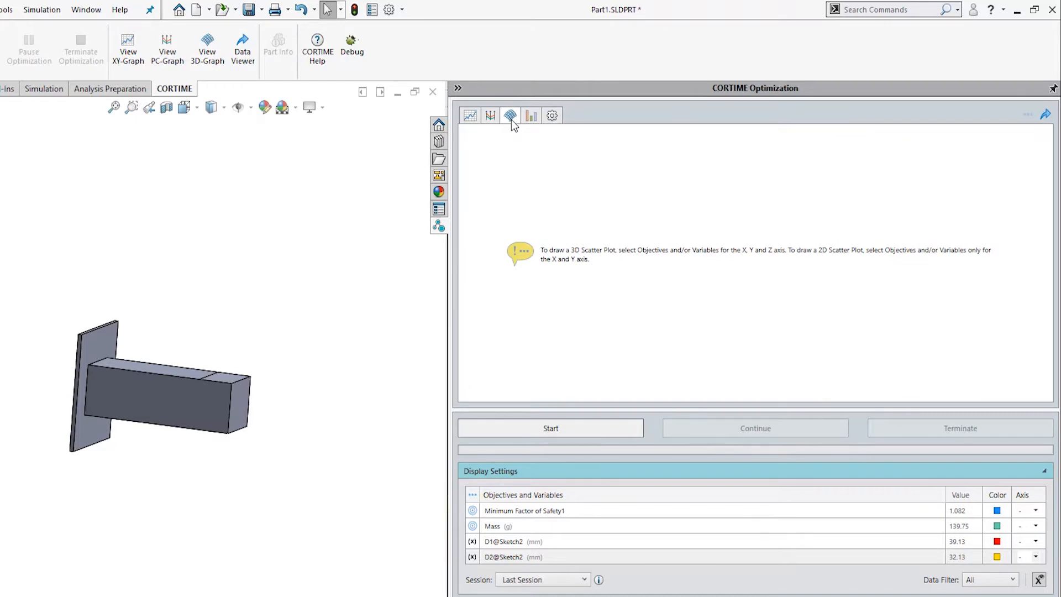
{"action": "left_click", "coordinate": [1035, 510]}
{"action": "left_click", "coordinate": [1035, 510]}
{"action": "left_click", "coordinate": [1035, 542]}
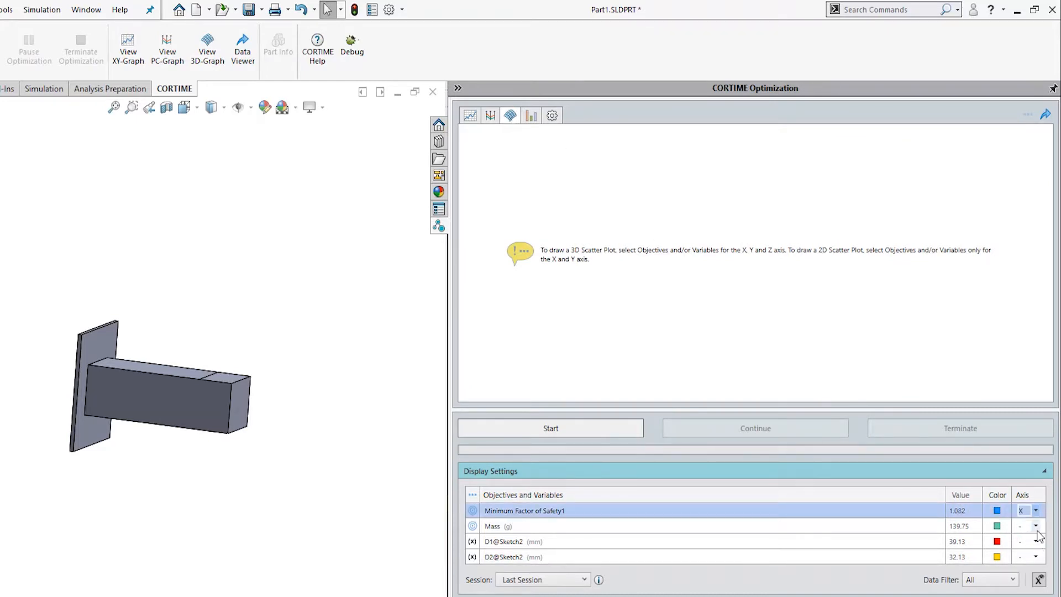
{"action": "left_click", "coordinate": [1035, 526]}
{"action": "left_click", "coordinate": [1035, 525]}
{"action": "left_click", "coordinate": [1027, 578]}
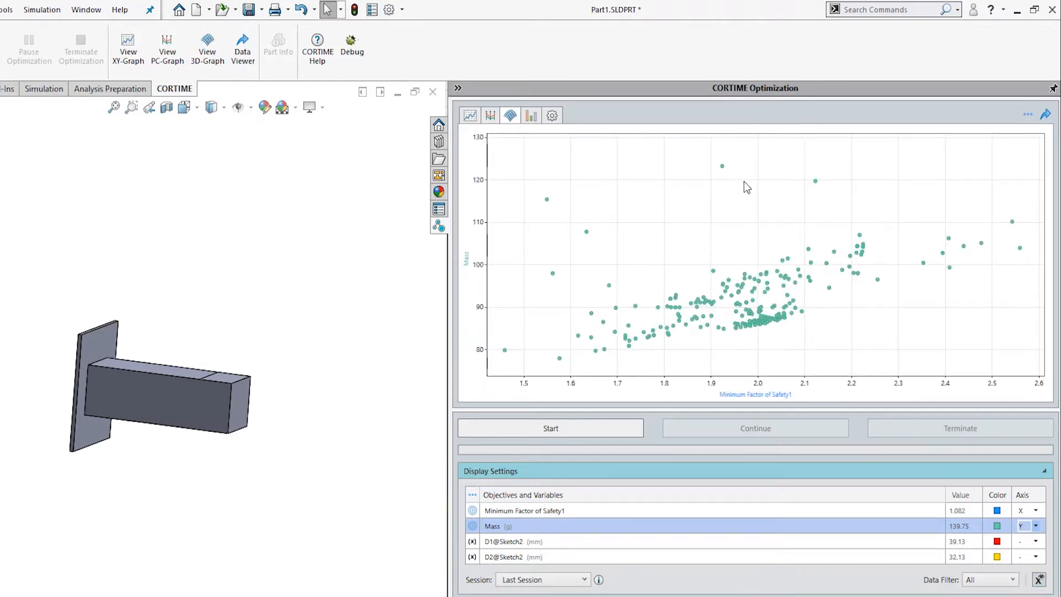
{"action": "left_click_drag", "start_coordinate": [674, 247], "coordinate": [814, 343]}
{"action": "mouse_move", "coordinate": [813, 361]}
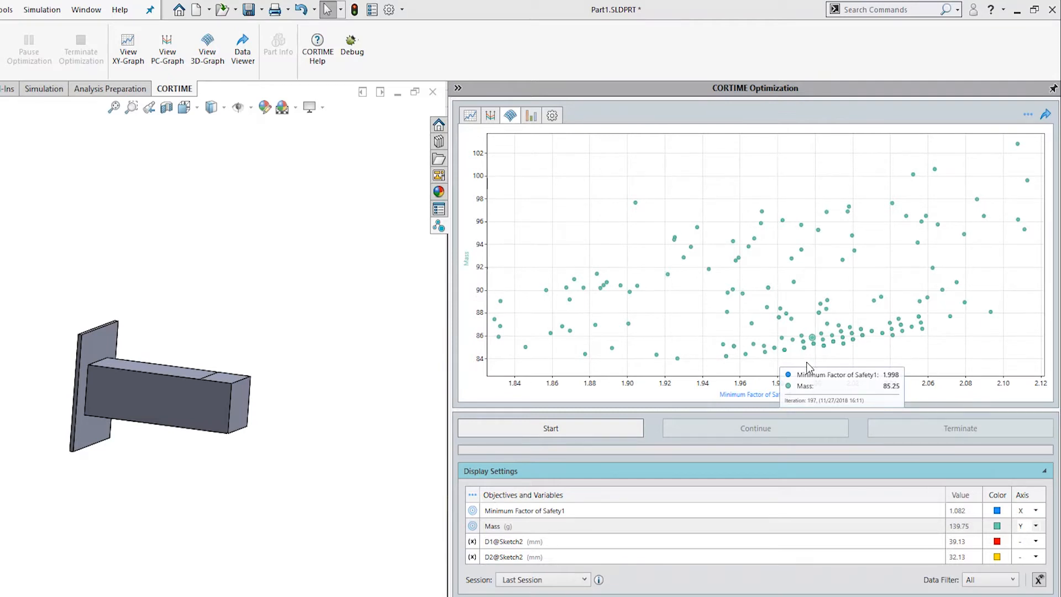
Assign D1@Sketch2 to the Z axis to make a 3D scatter plot and view the design points from another angle
{"action": "left_click", "coordinate": [1036, 542]}
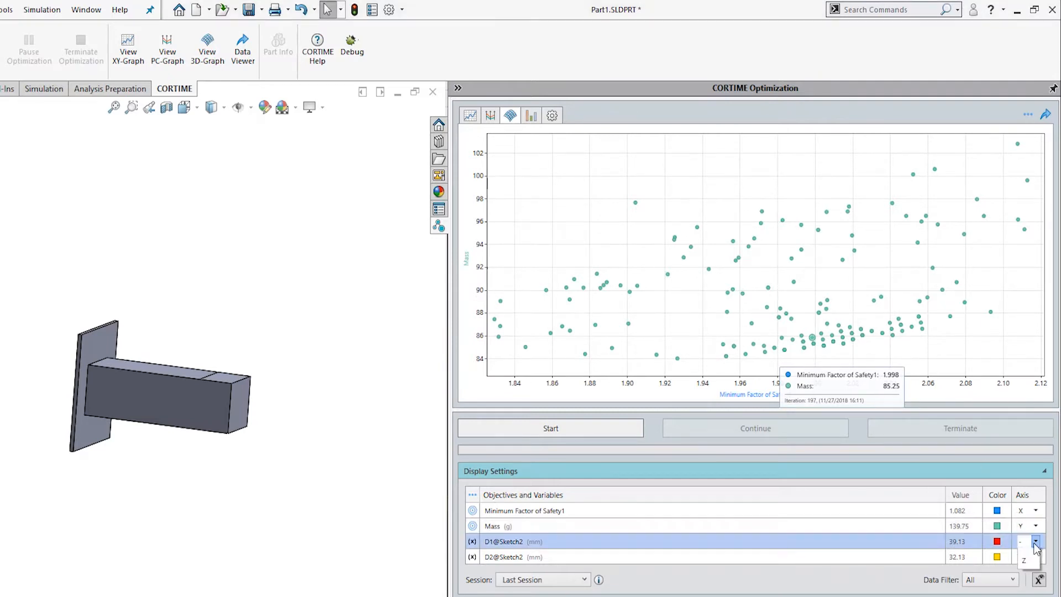
{"action": "left_click", "coordinate": [1025, 596]}
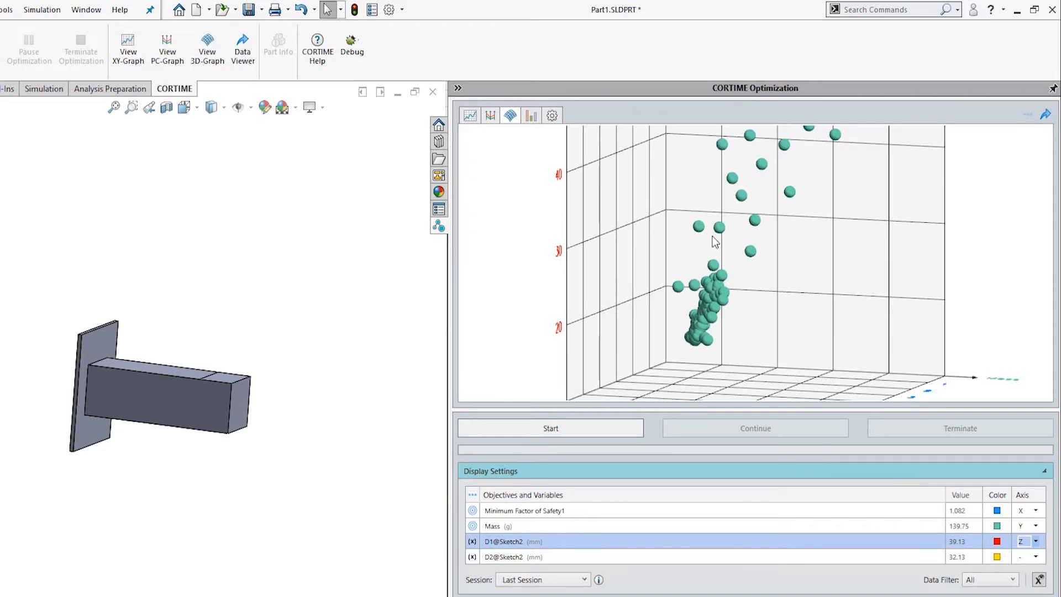
{"action": "left_click_drag", "start_coordinate": [753, 256], "coordinate": [663, 255]}
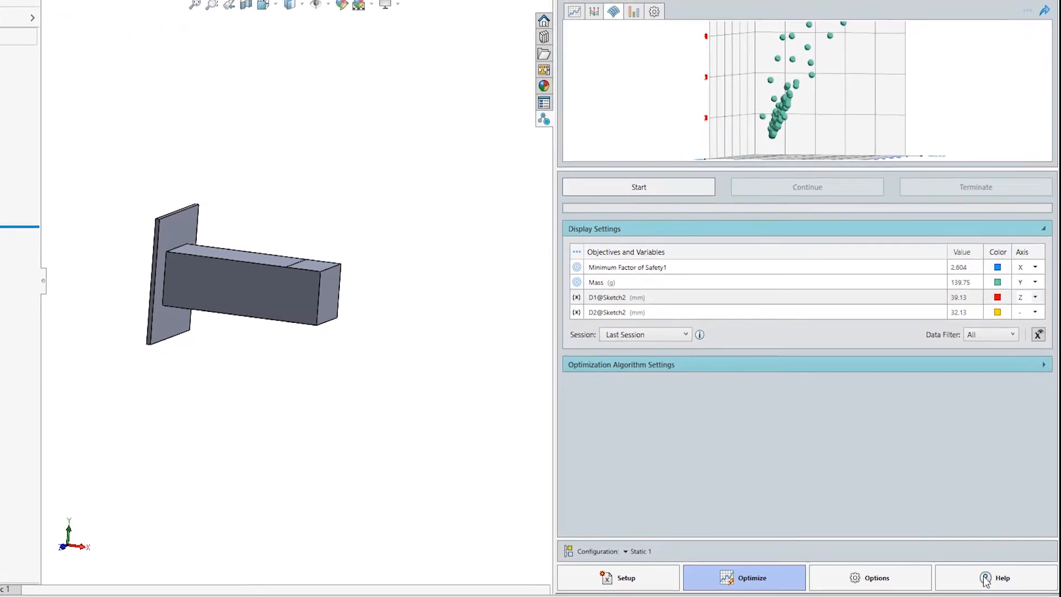
Open the CORTIME help page with its tutorials and optimization examples
{"action": "left_click", "coordinate": [1005, 572]}
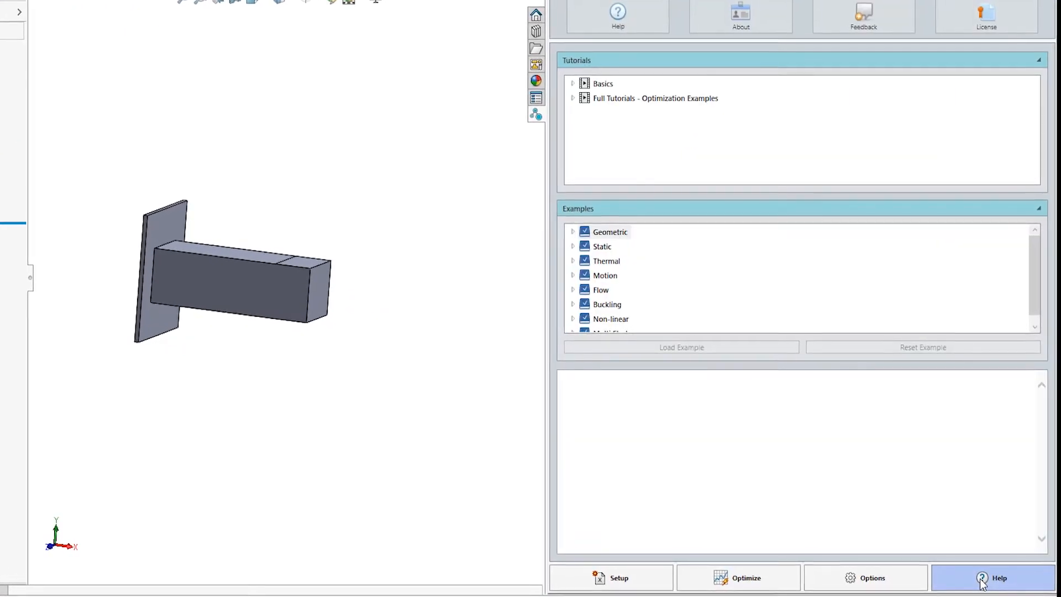